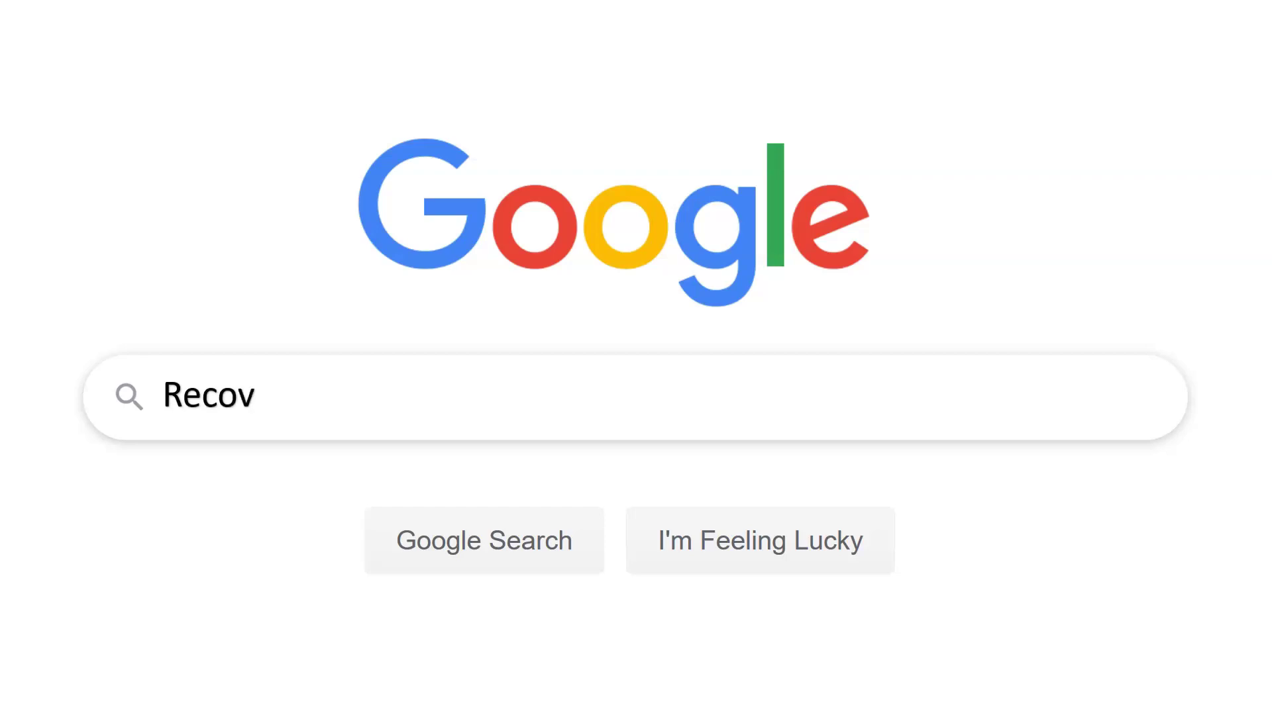
Step: Search Google for RecoveryTools Incredimail Migrator and open the IncrediMail Migrator product page
text(crediMail Migra)
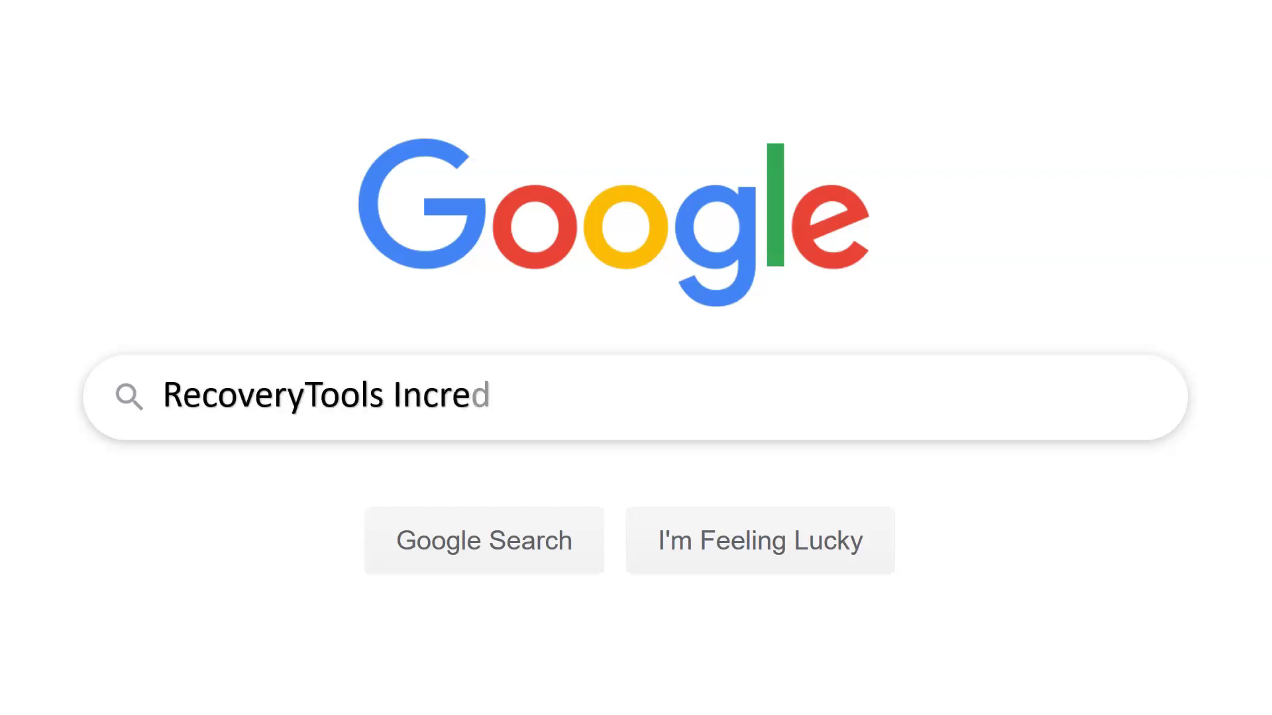
text(tor)
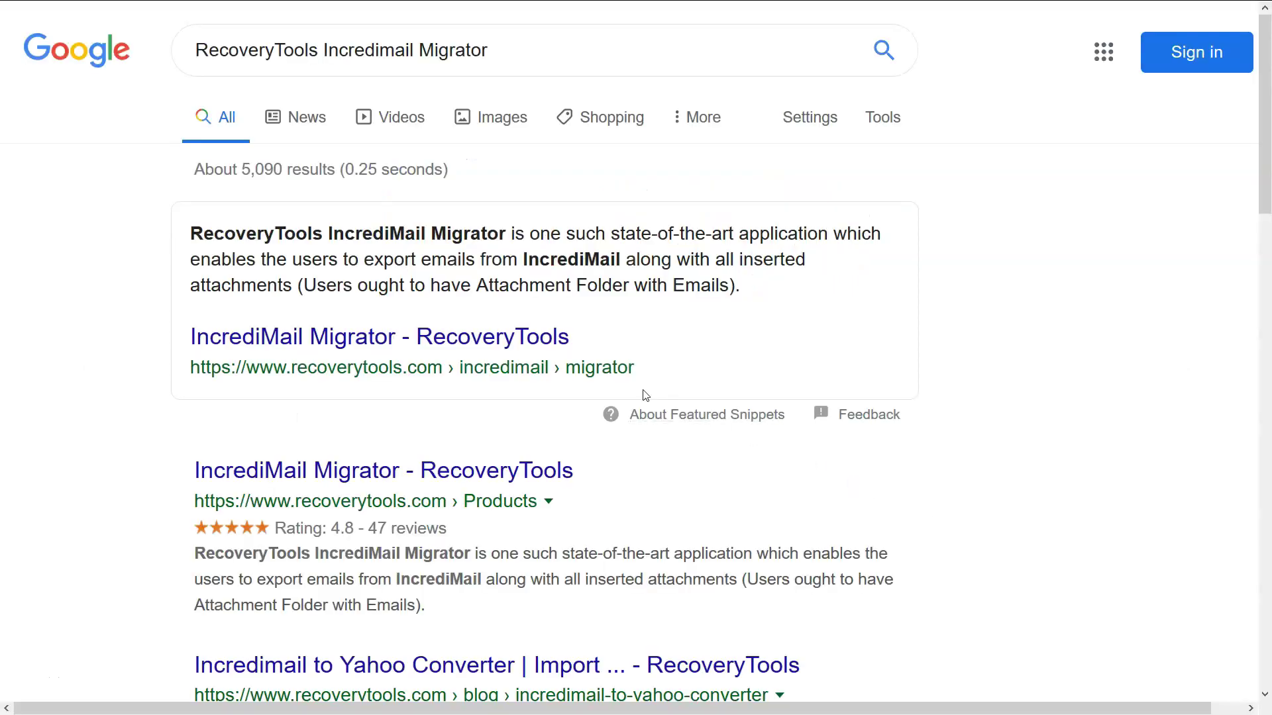
click(467, 351)
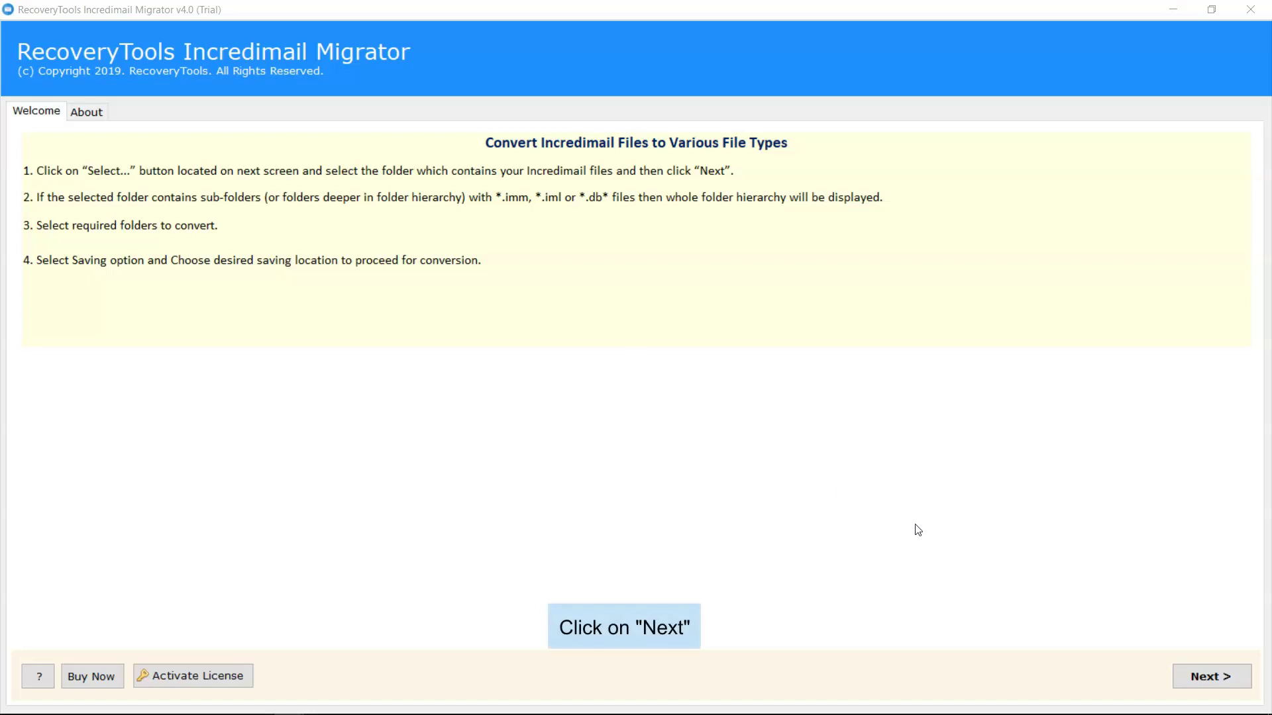
Step: Choose the configured Incredimail mailbox data as the conversion source with v2.0 or 2.5 mode enabled, and proceed to folder selection
click(1209, 676)
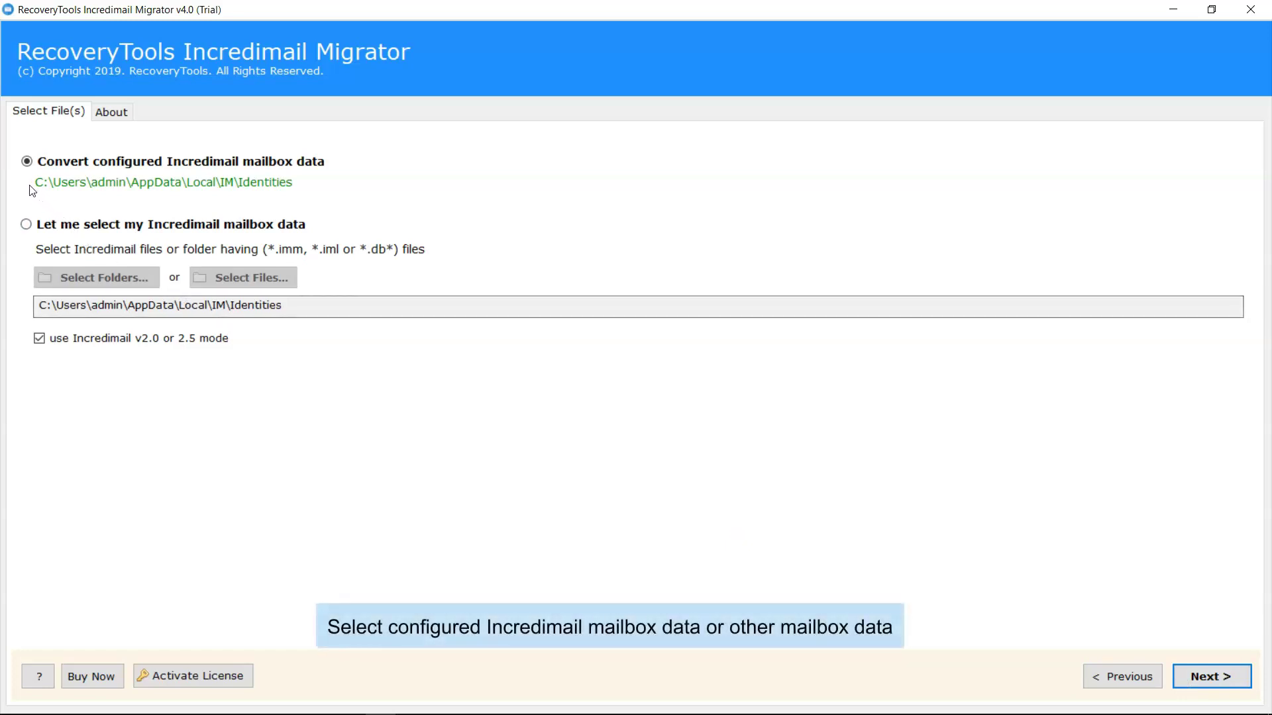
click(26, 225)
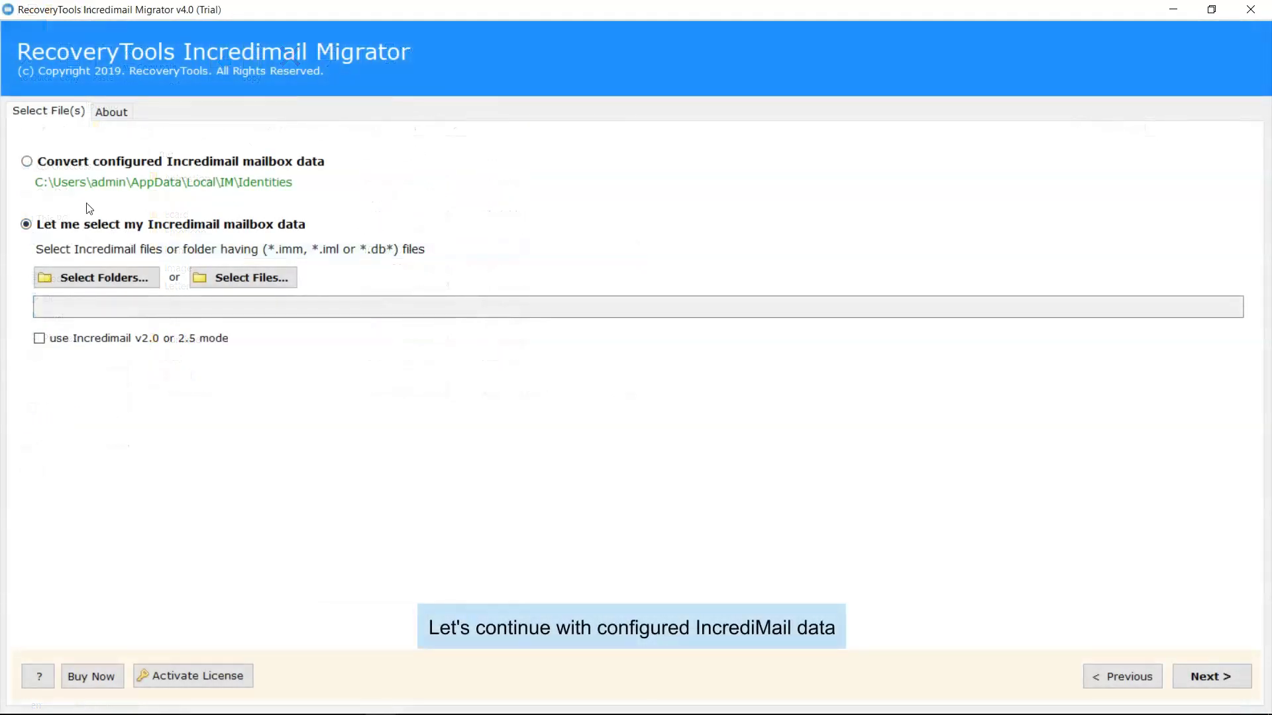
click(39, 163)
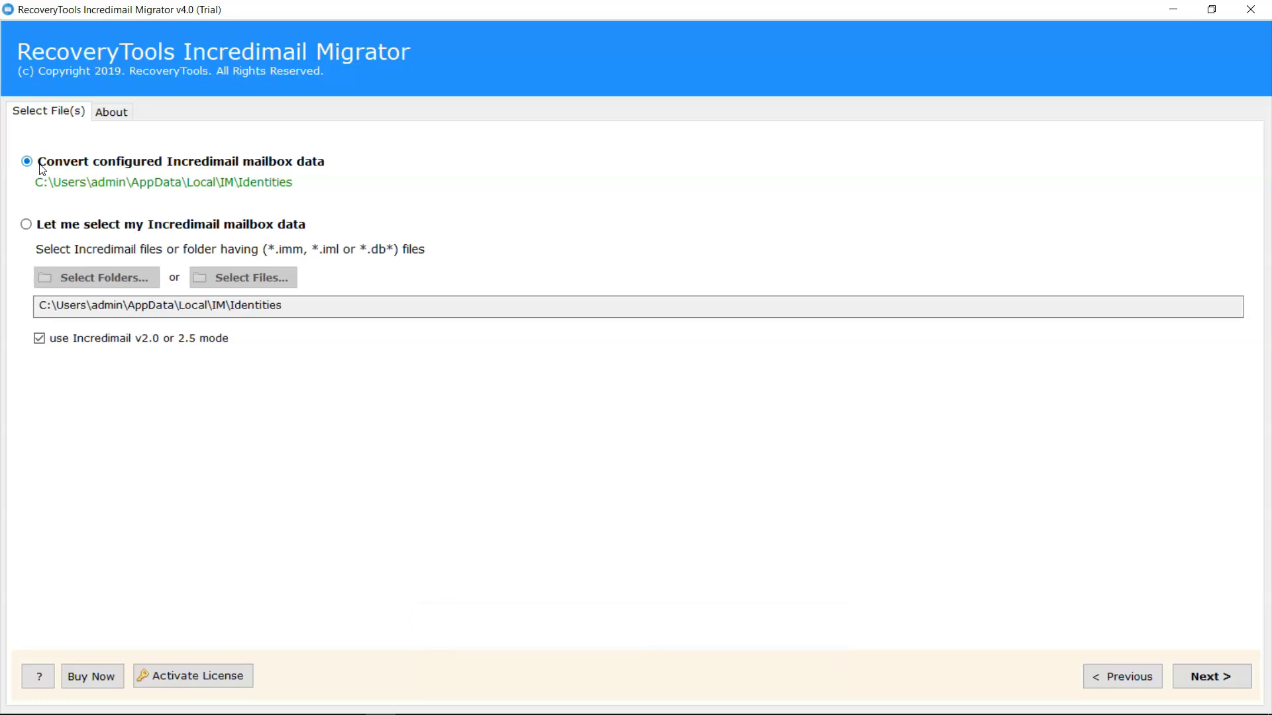
click(39, 339)
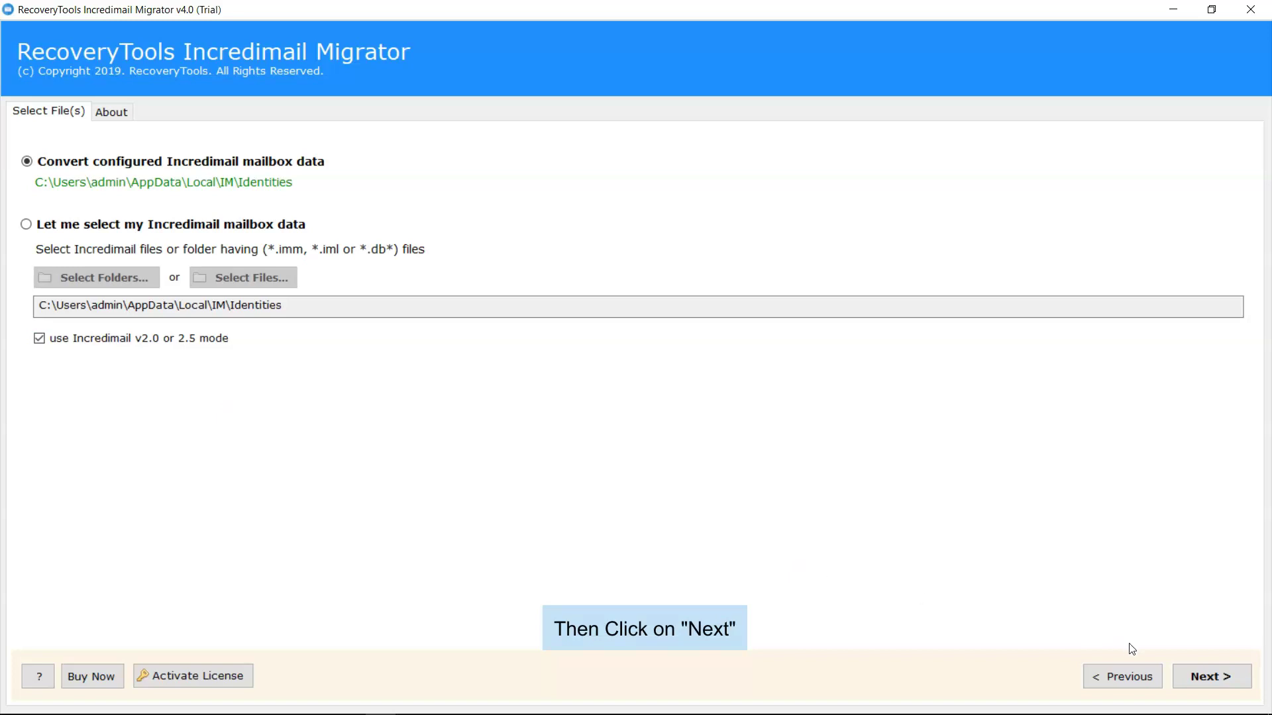
click(1196, 672)
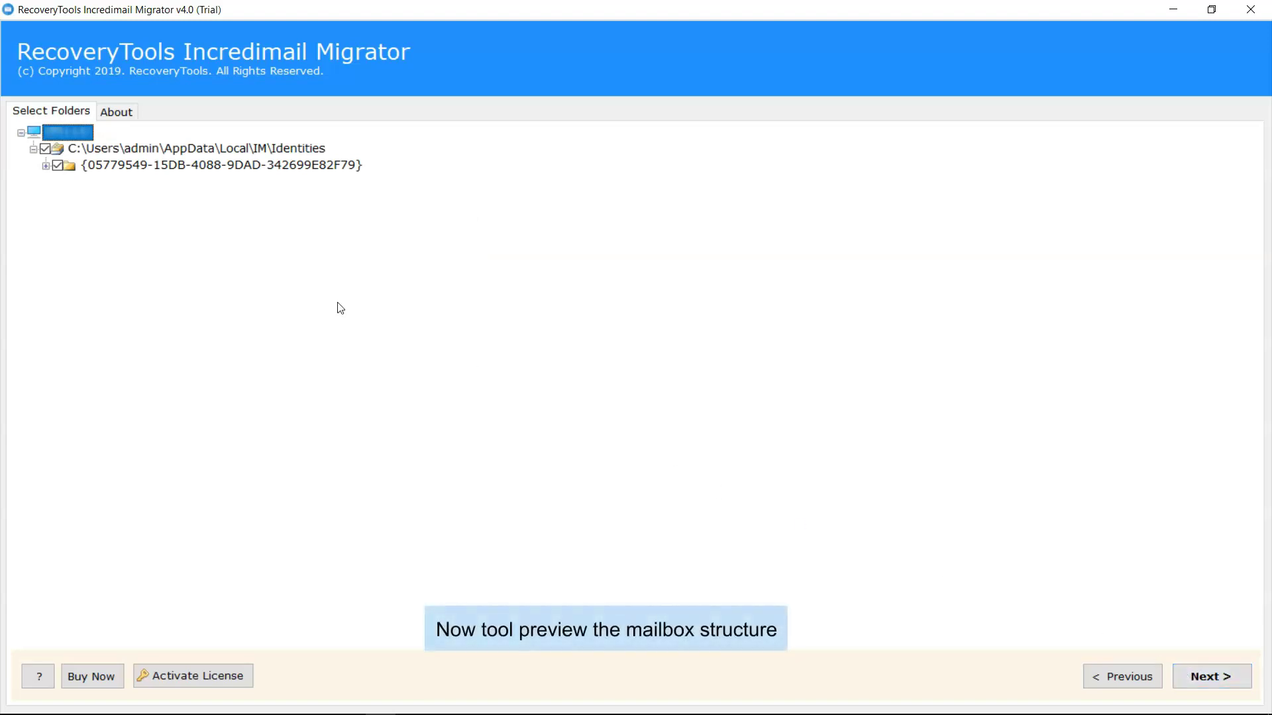
Step: Expand the identity's Message Store and Gmail folders and proceed to the saving options with all folders selected
click(46, 166)
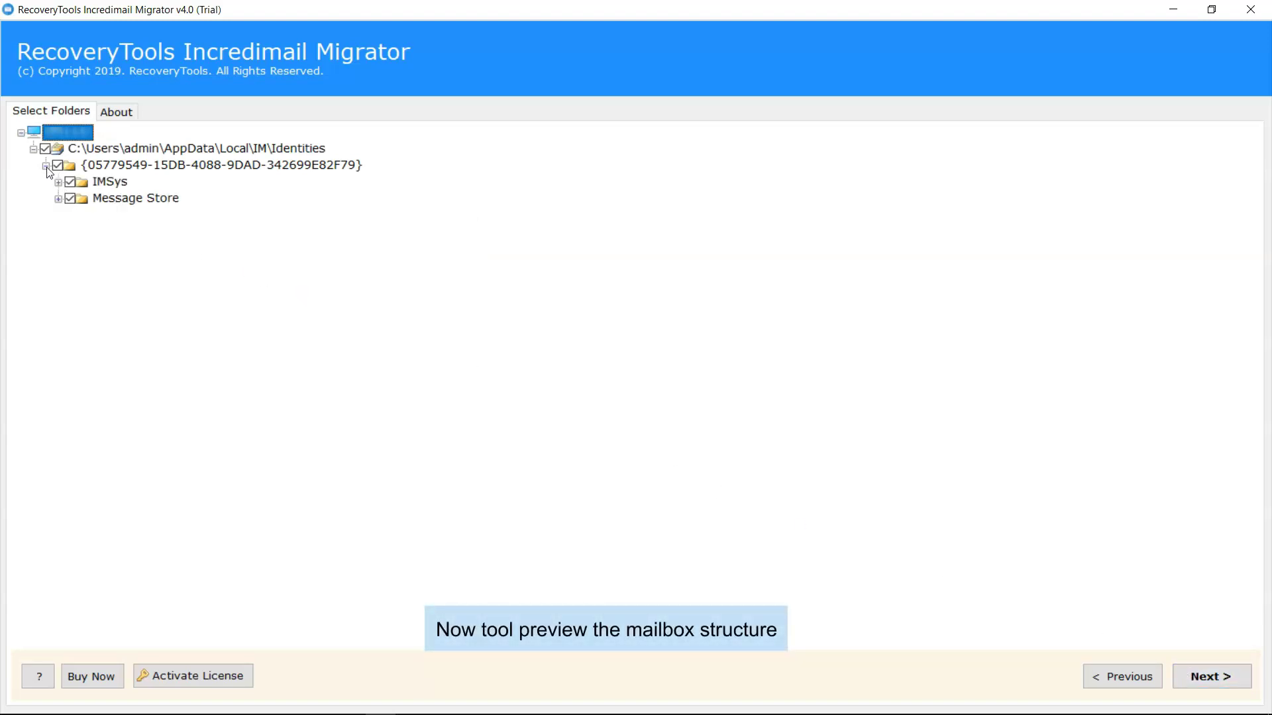
click(58, 199)
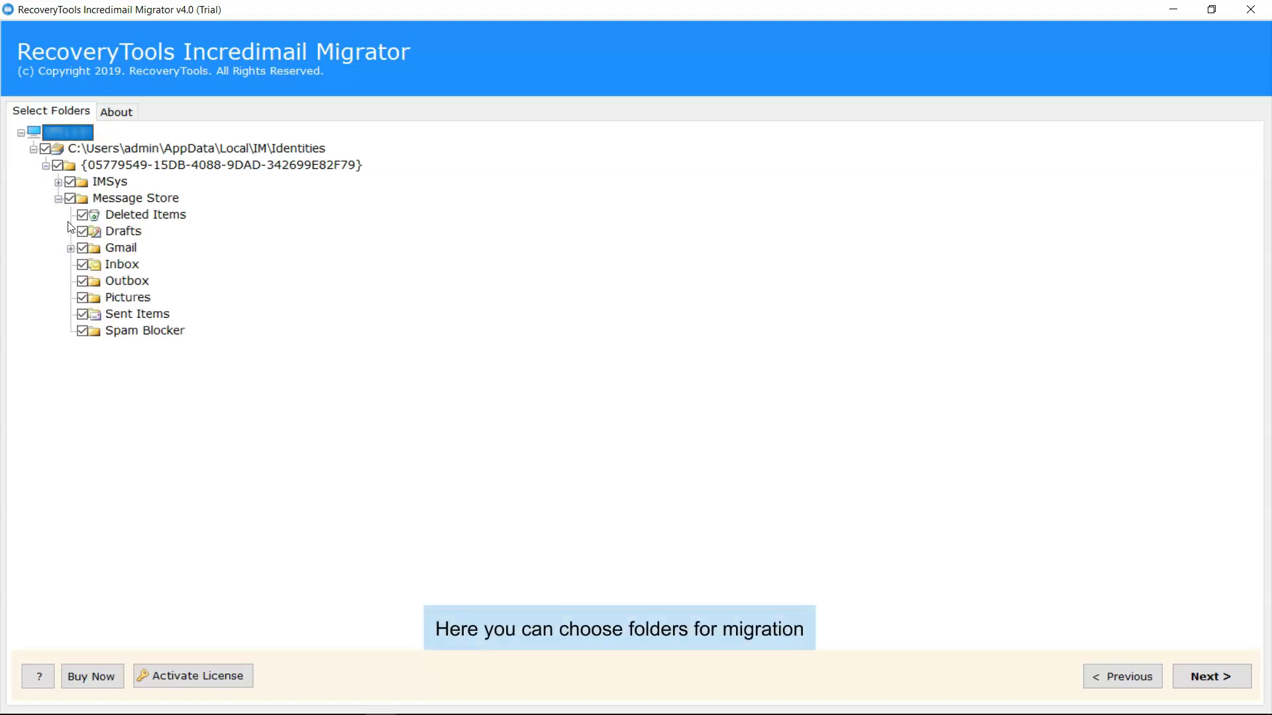
click(71, 248)
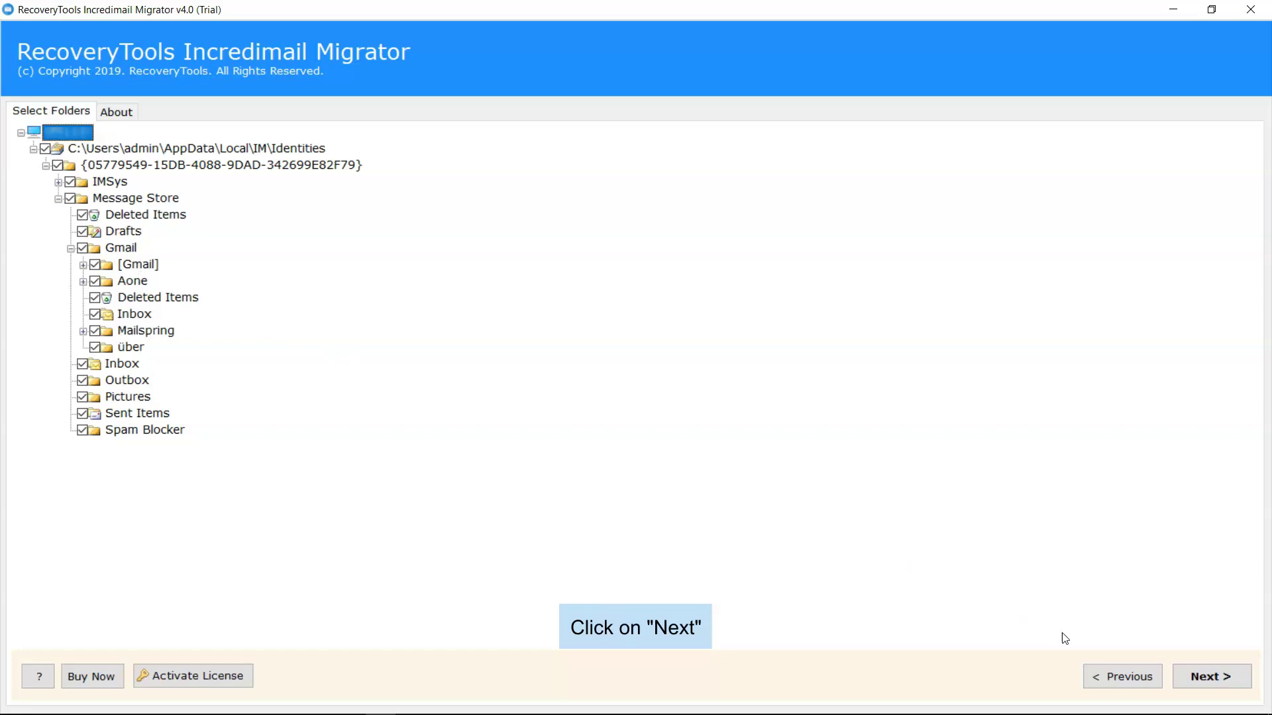
click(1182, 676)
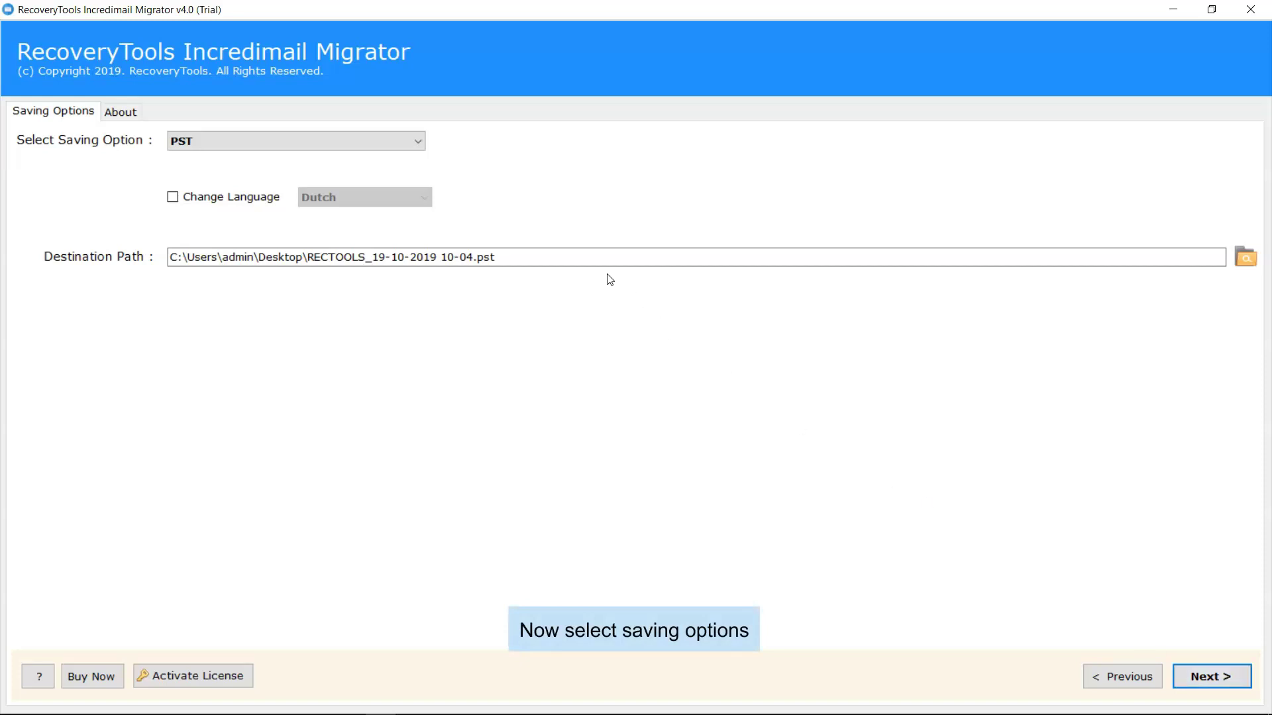
Step: Choose PST as the saving option for the mailbox conversion
click(420, 143)
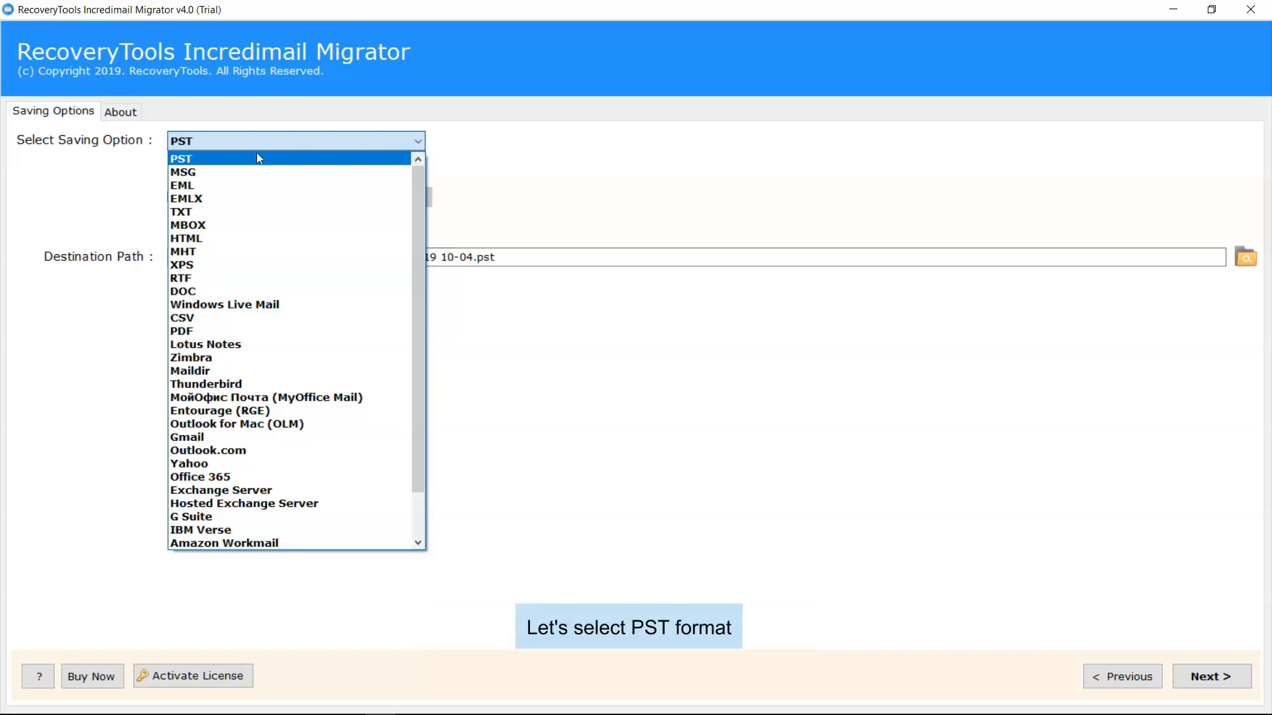
click(183, 162)
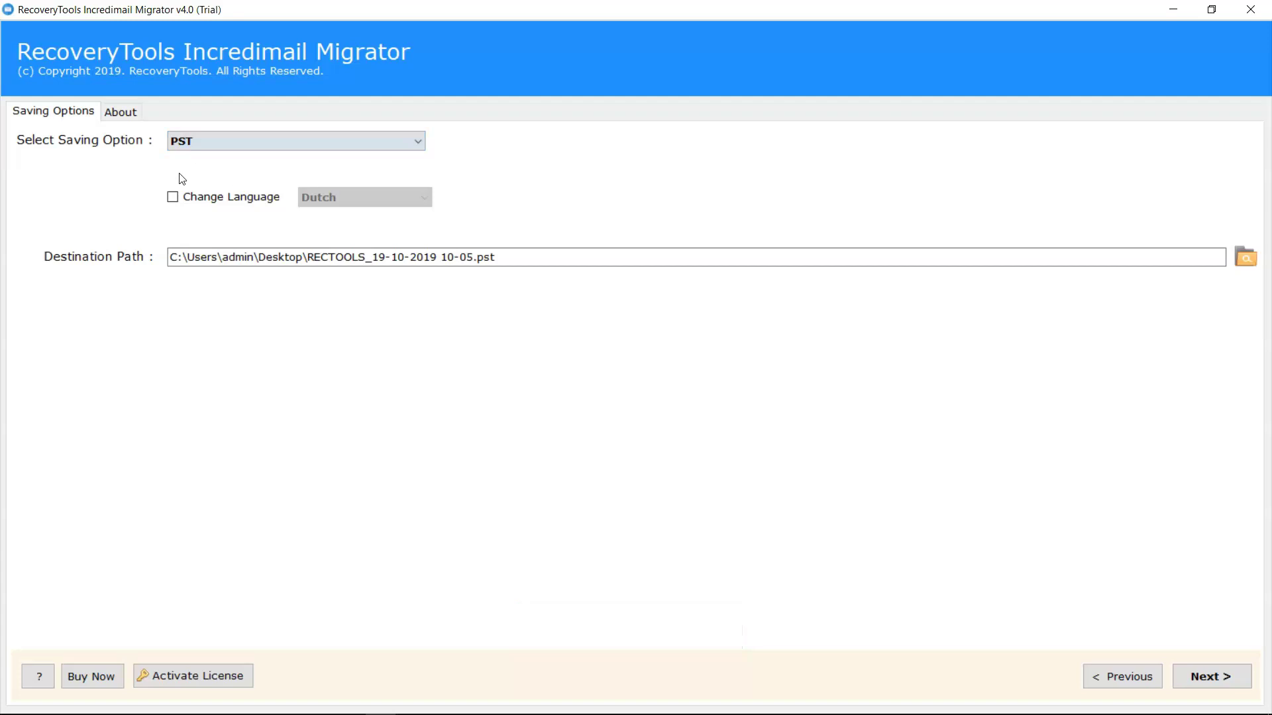
click(173, 197)
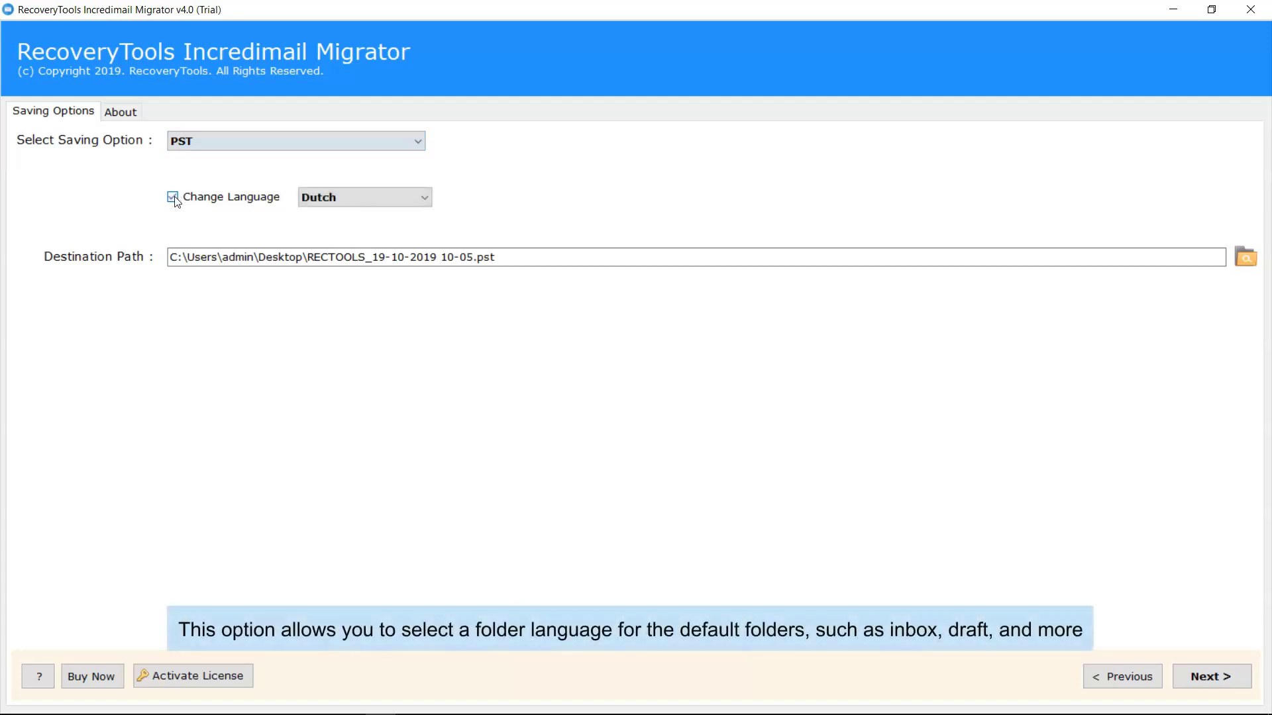
click(314, 201)
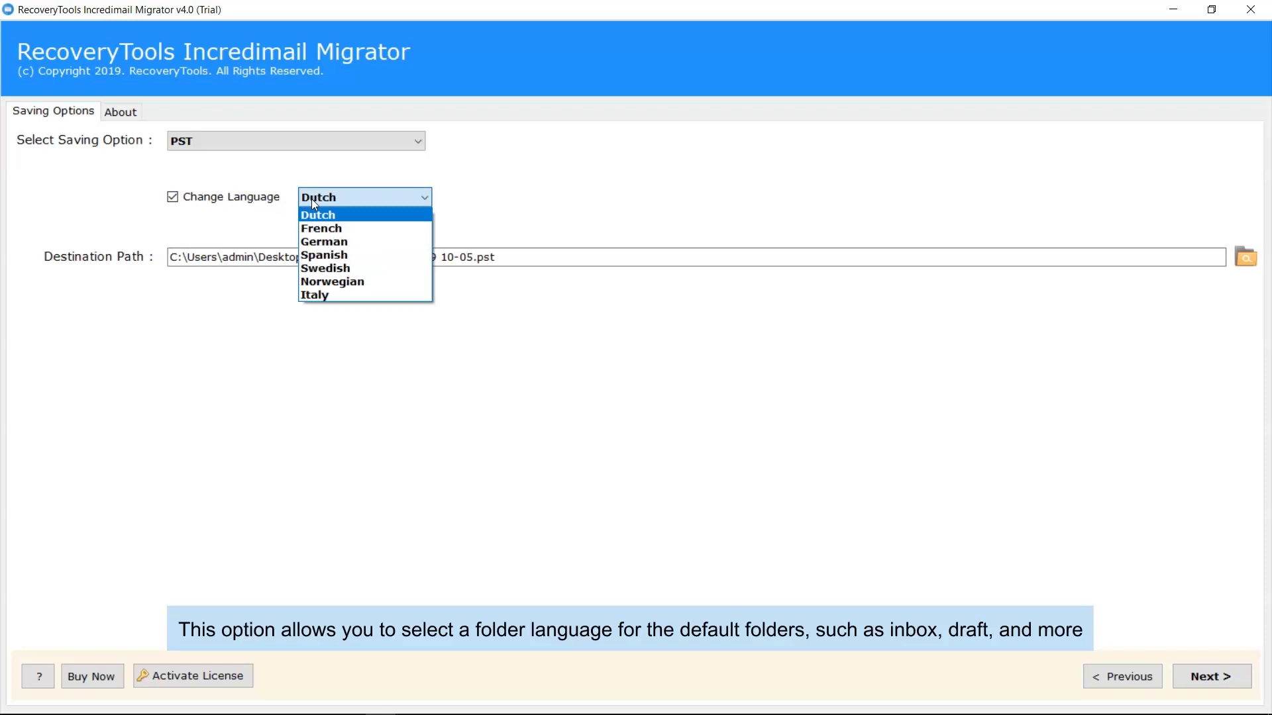
click(314, 201)
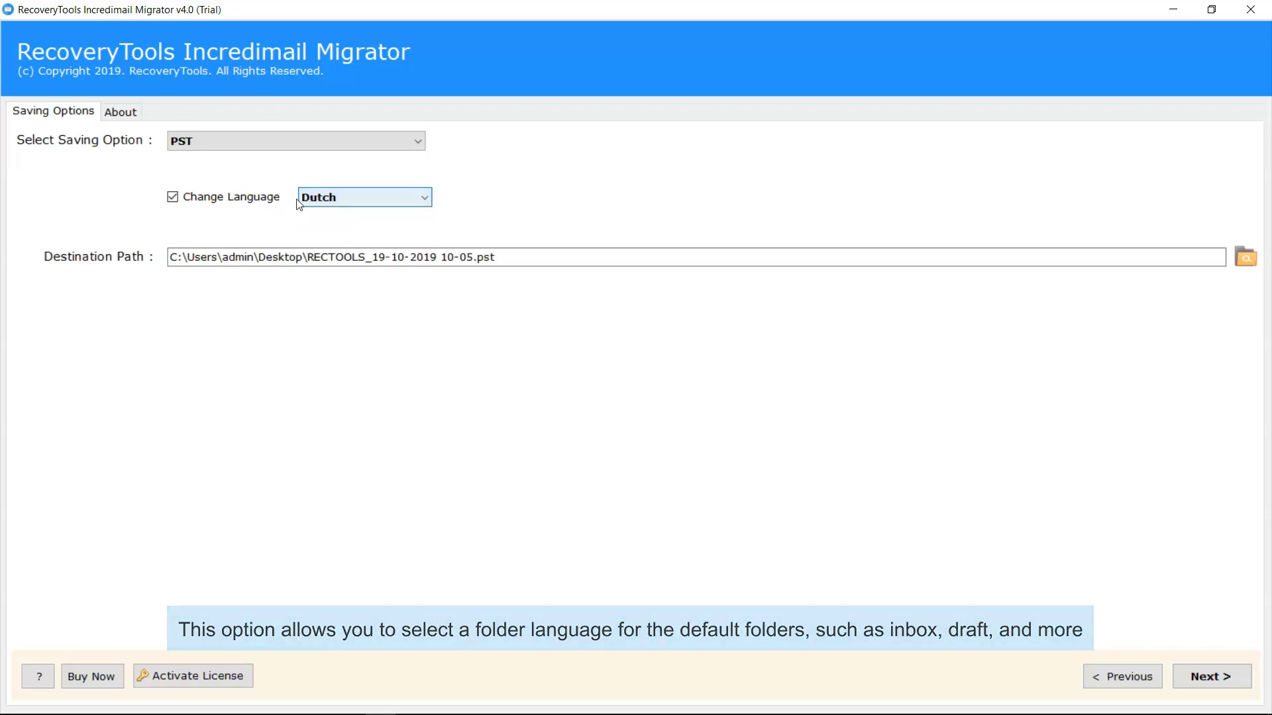
click(175, 198)
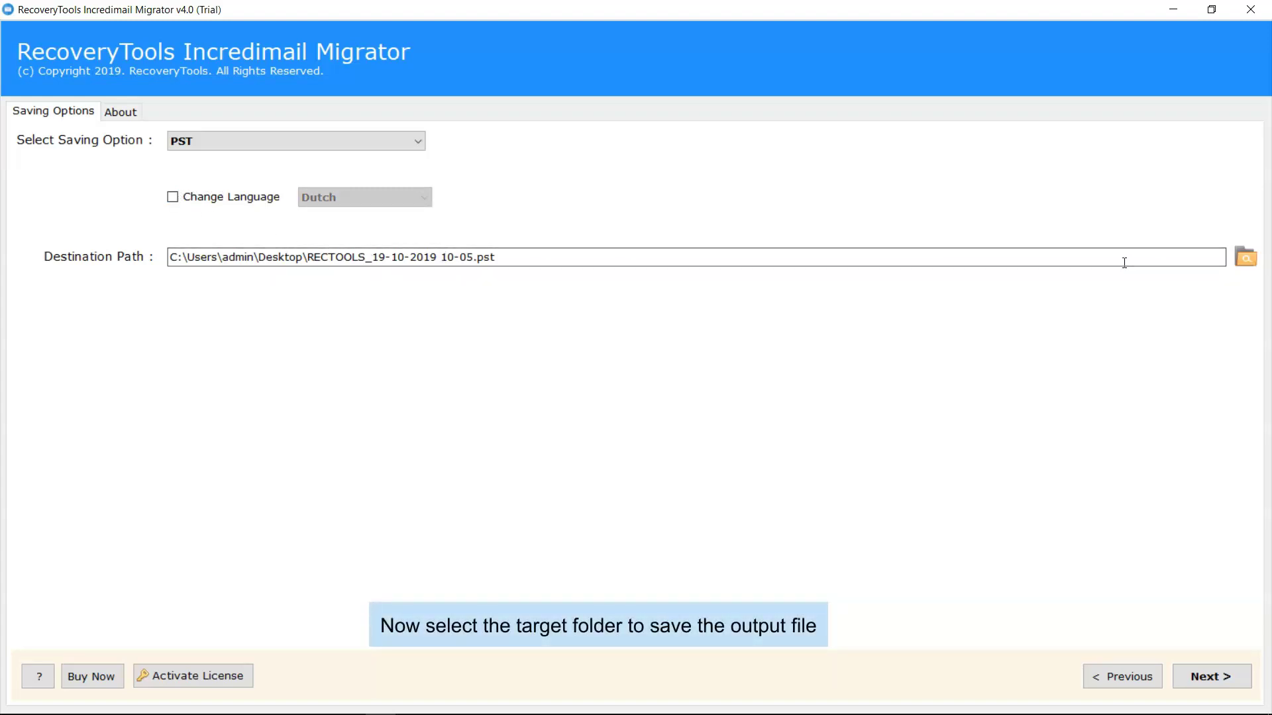
click(1245, 258)
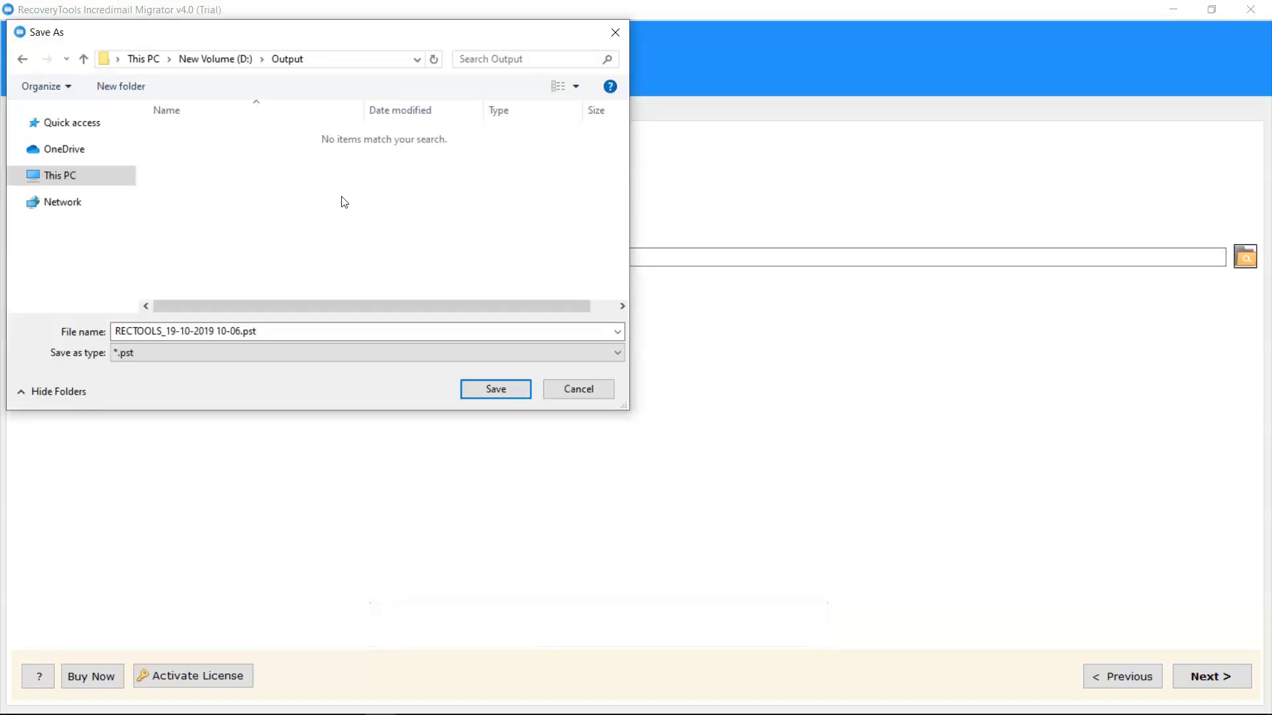
click(486, 389)
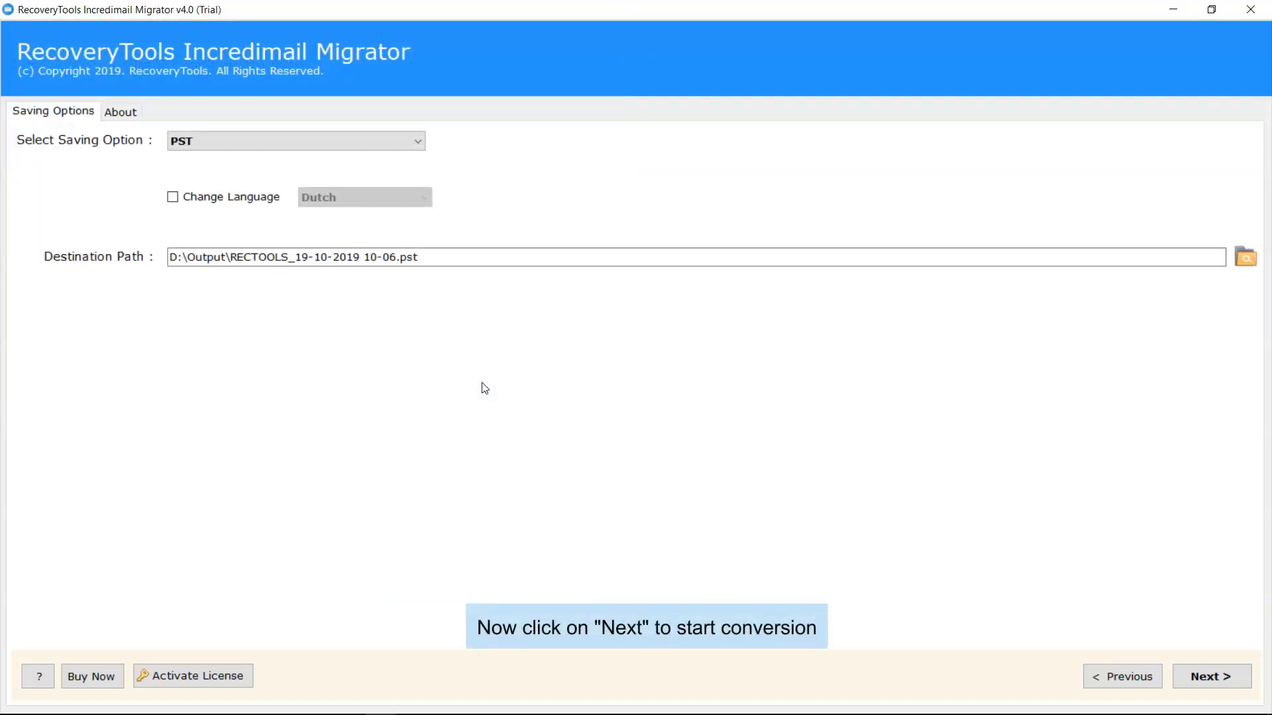
click(1196, 681)
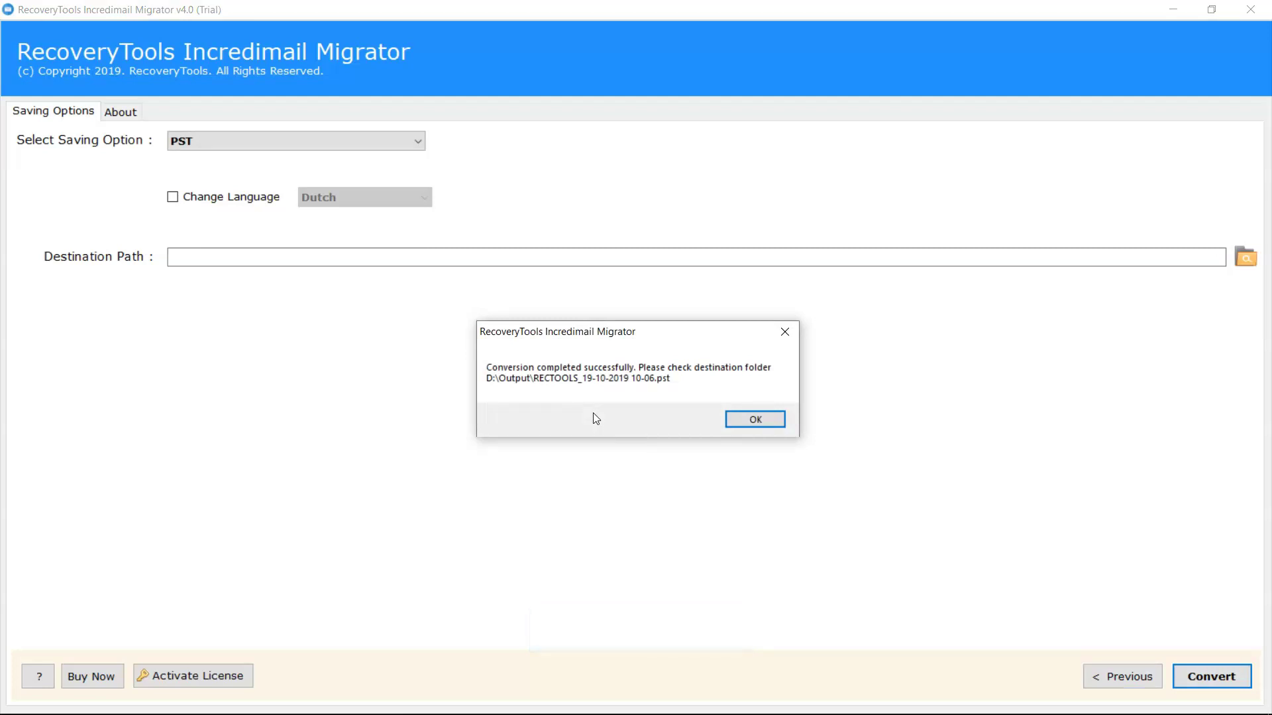
click(748, 428)
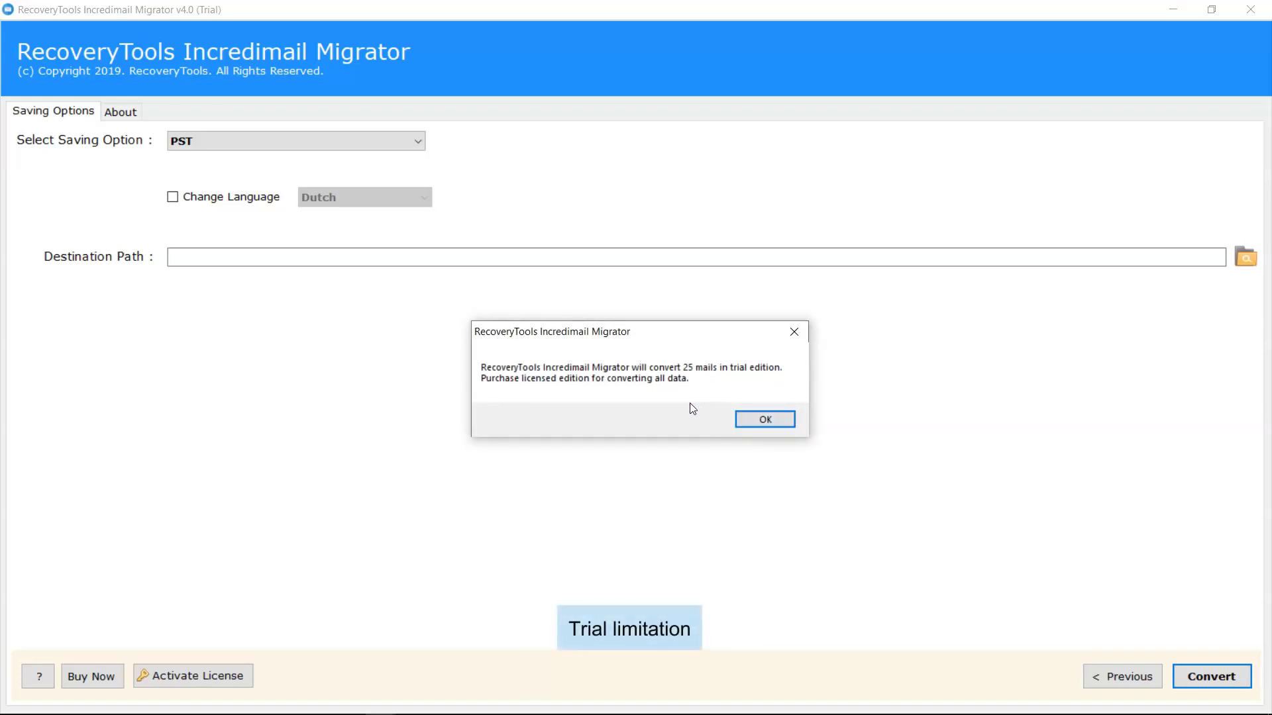
click(761, 419)
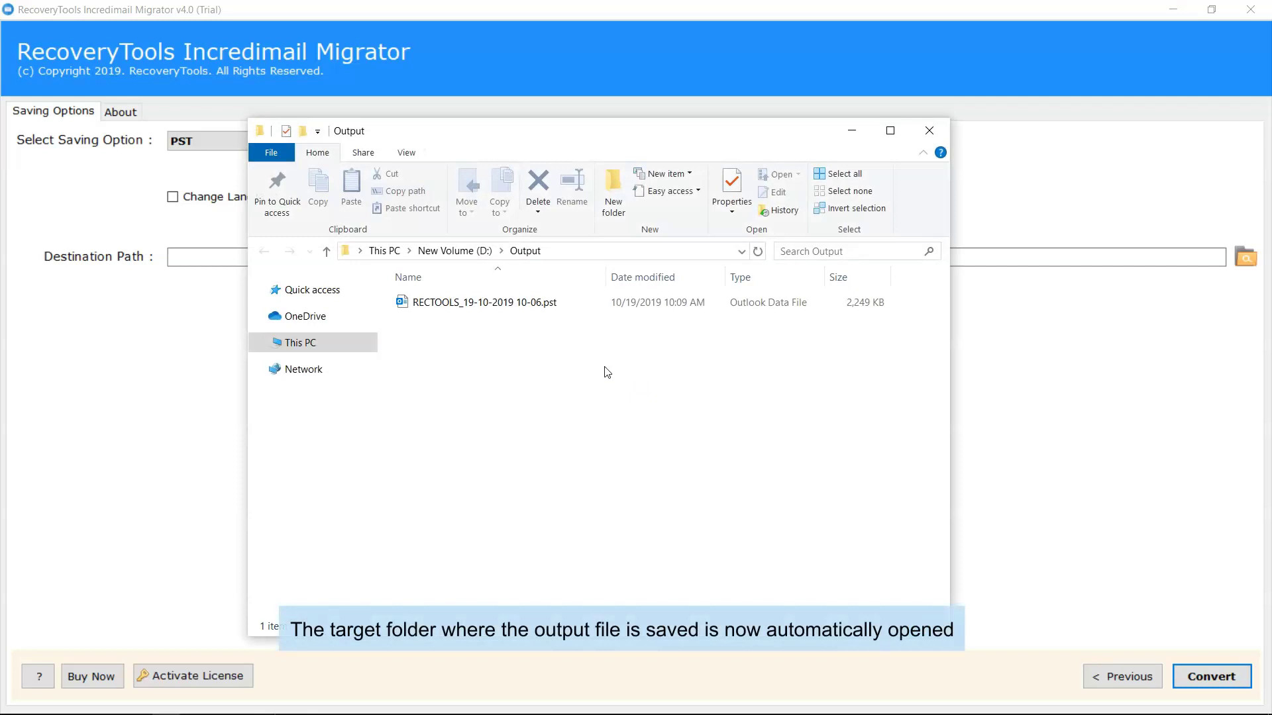
click(496, 307)
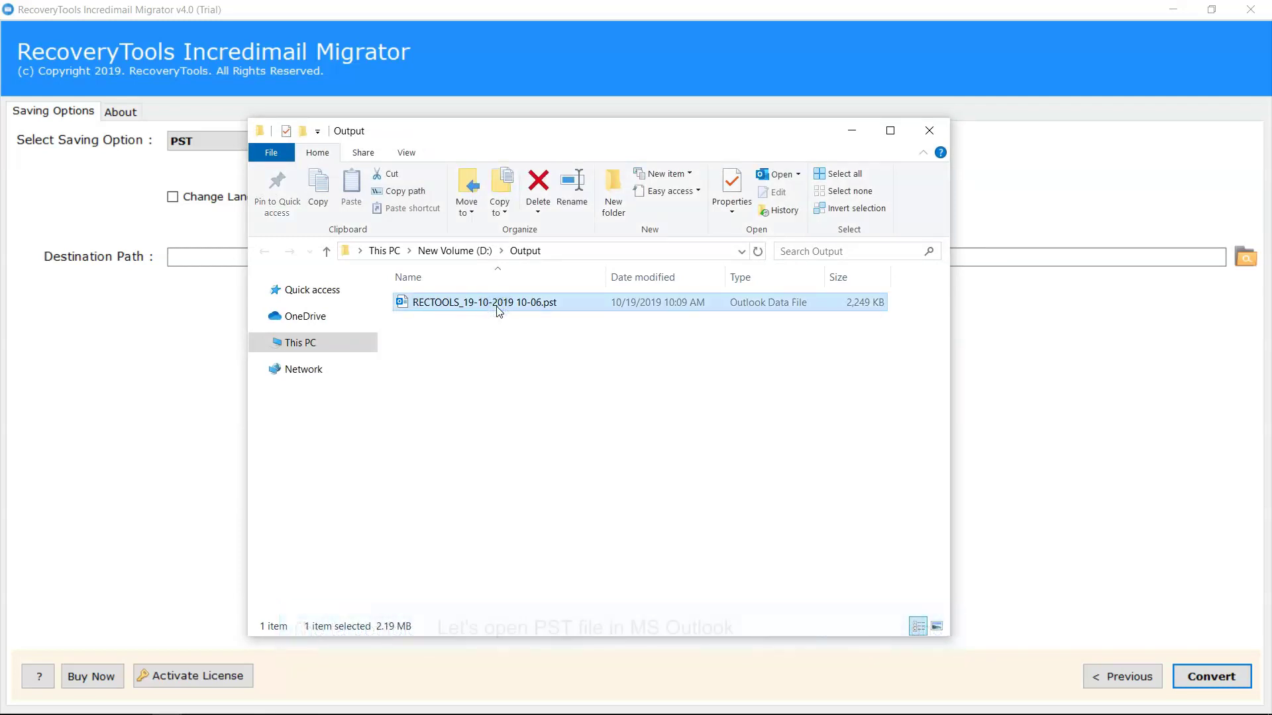
double_click(496, 307)
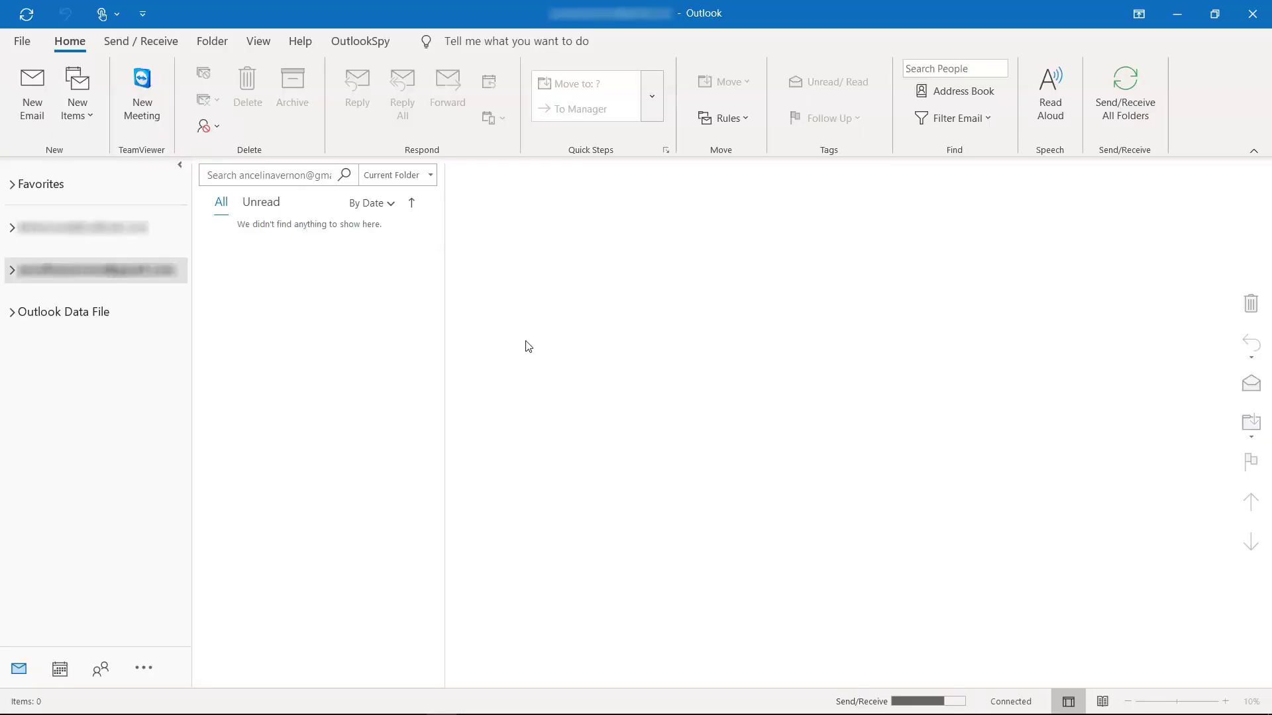
click(32, 43)
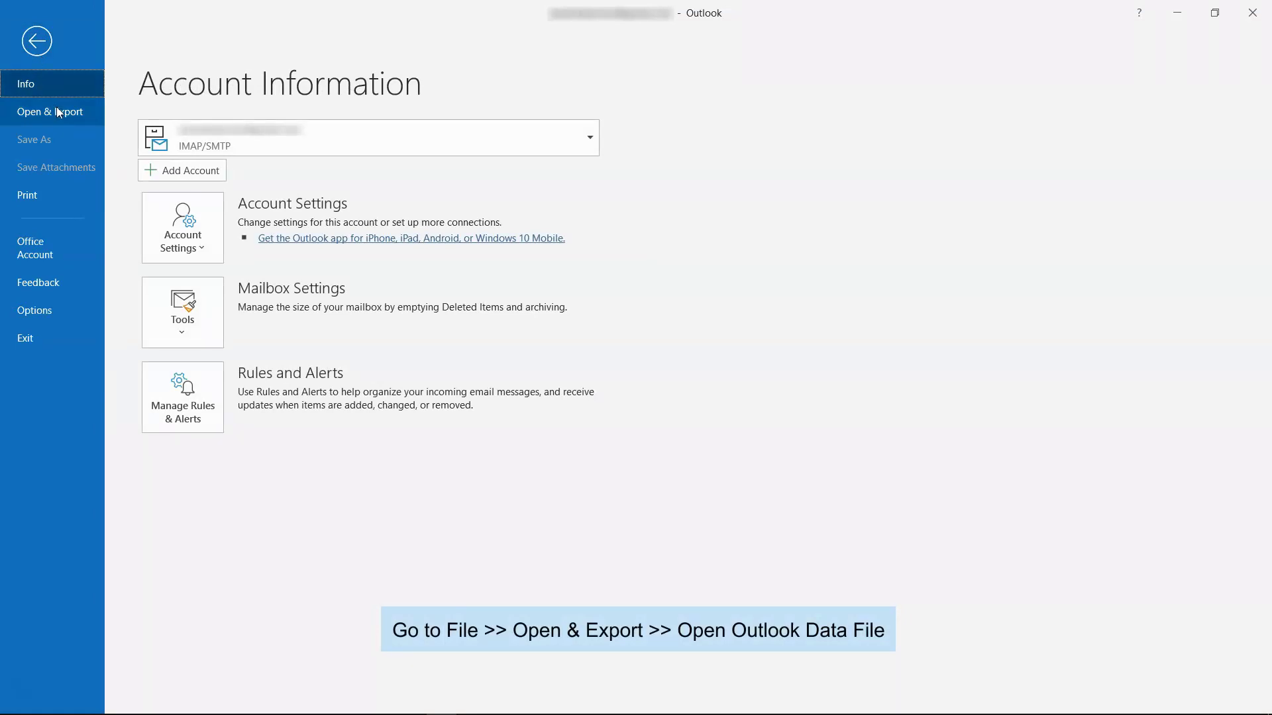
click(57, 110)
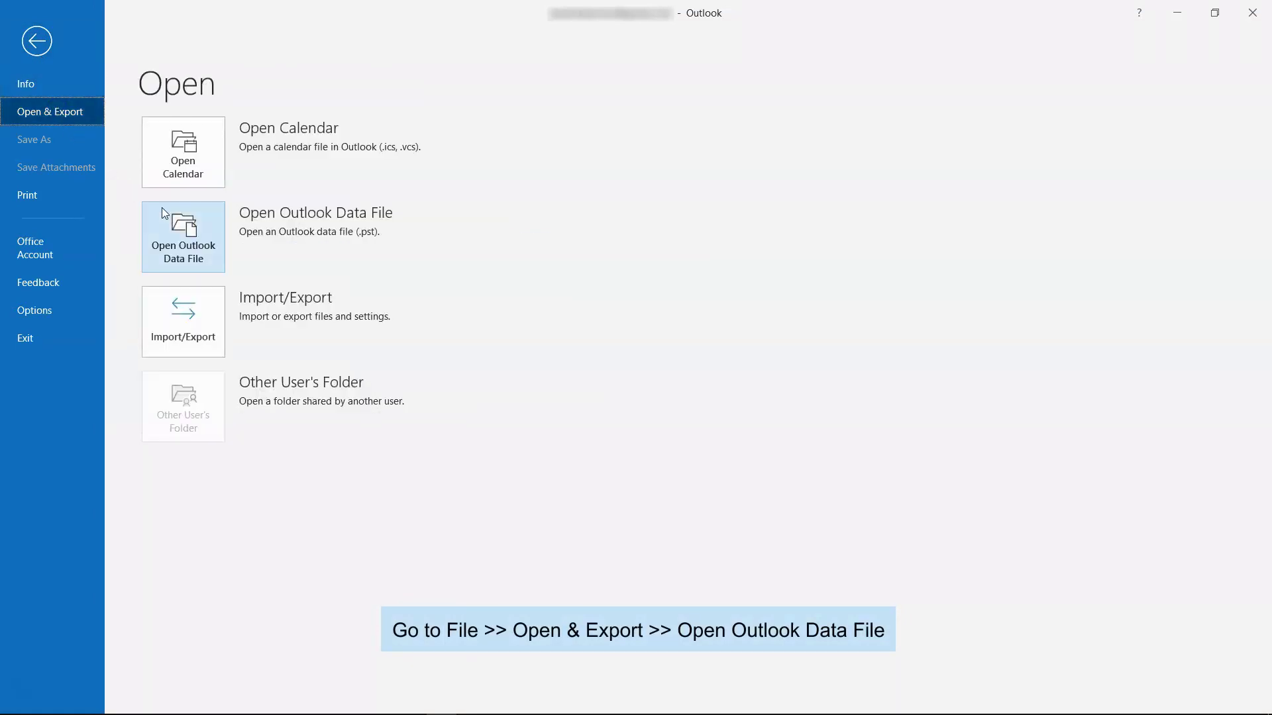
click(185, 235)
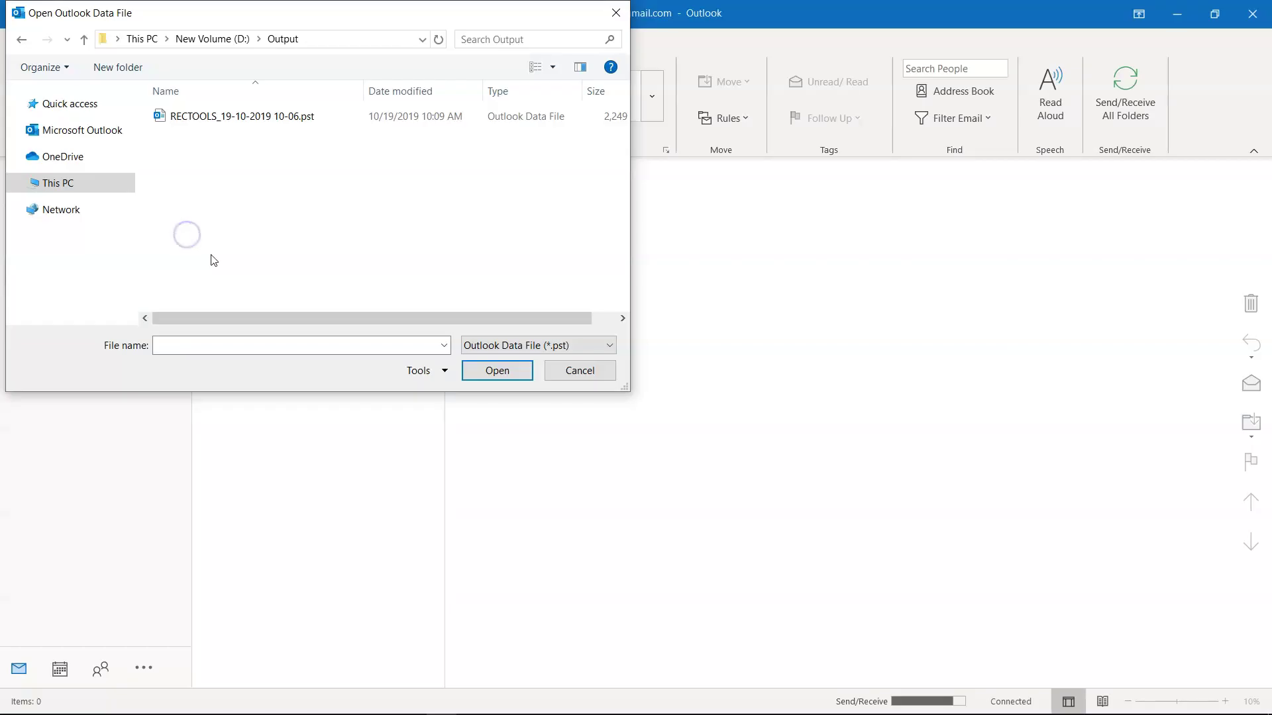
click(226, 118)
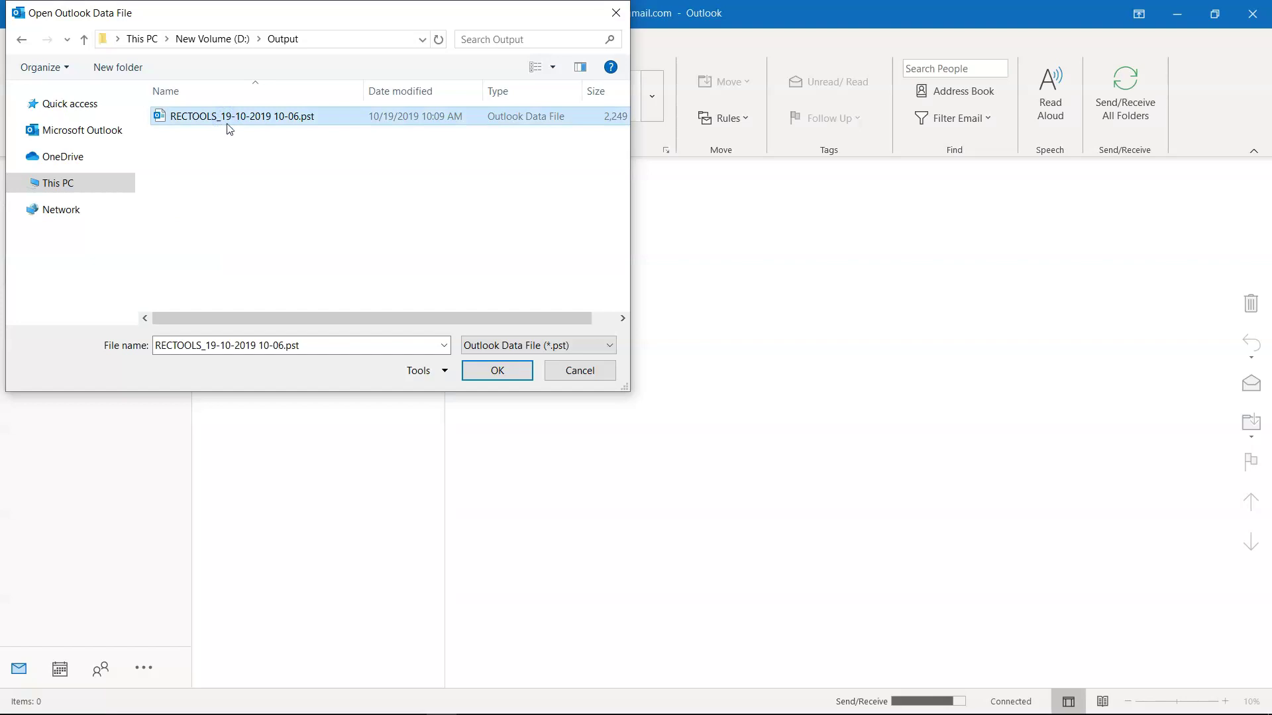
click(488, 370)
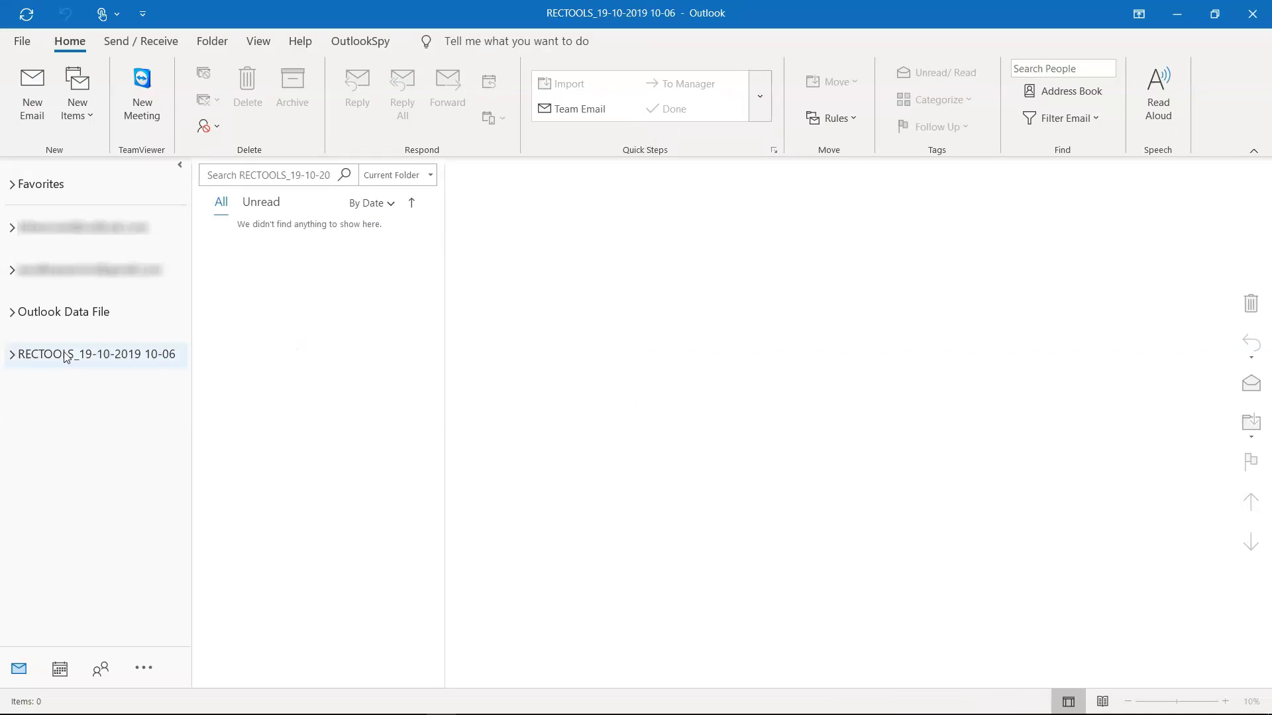
Step: Expand the RECTOOLS data file down through Message Store to Gmail and view the emails in Gmail's Inbox
click(12, 355)
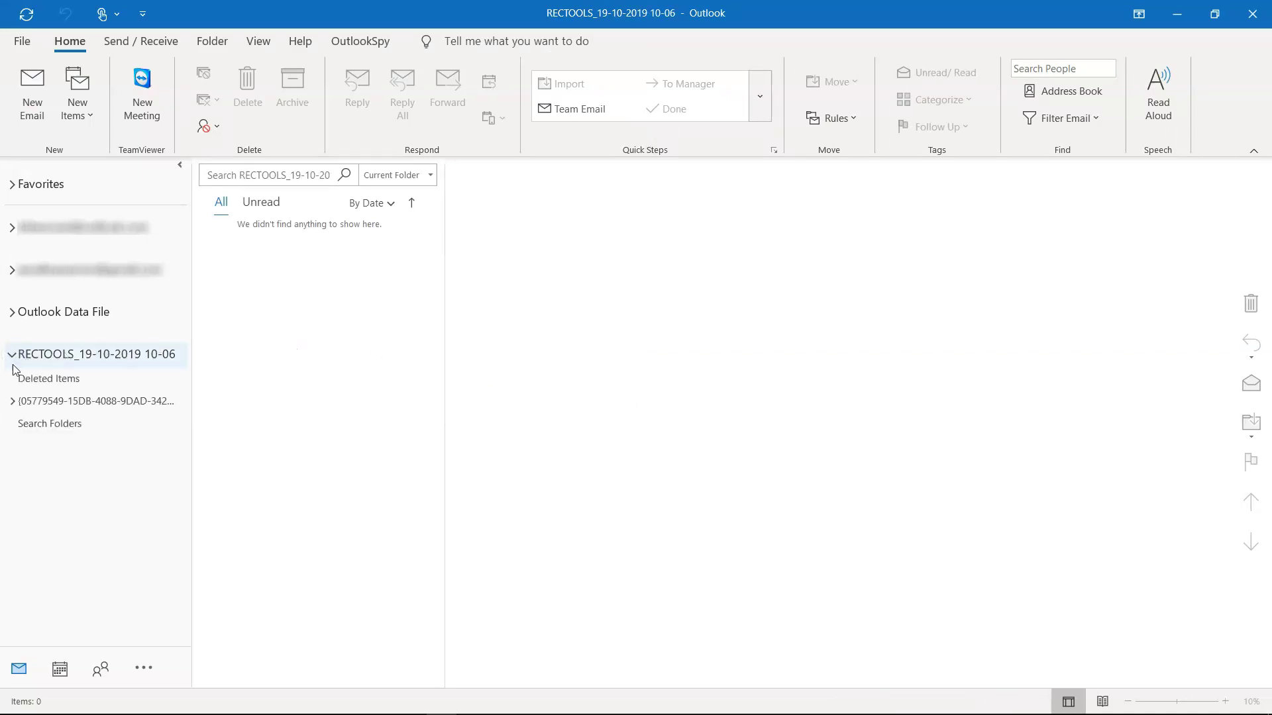
click(18, 424)
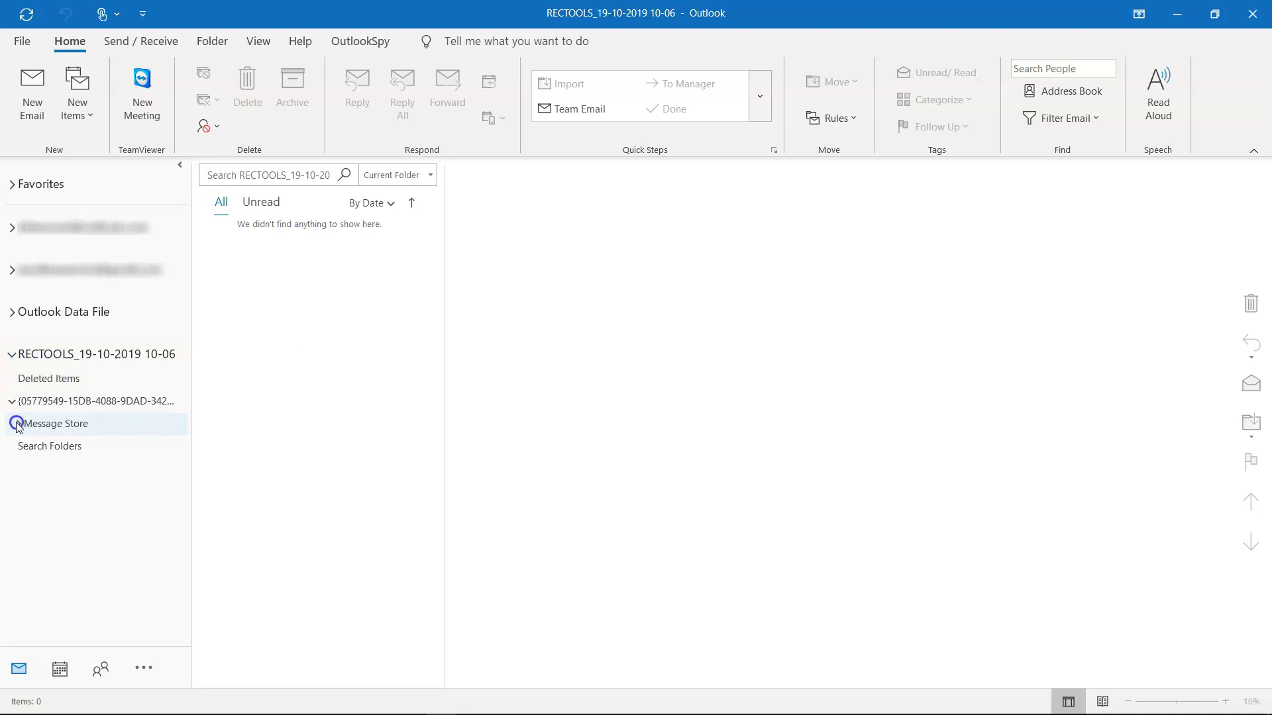
click(24, 490)
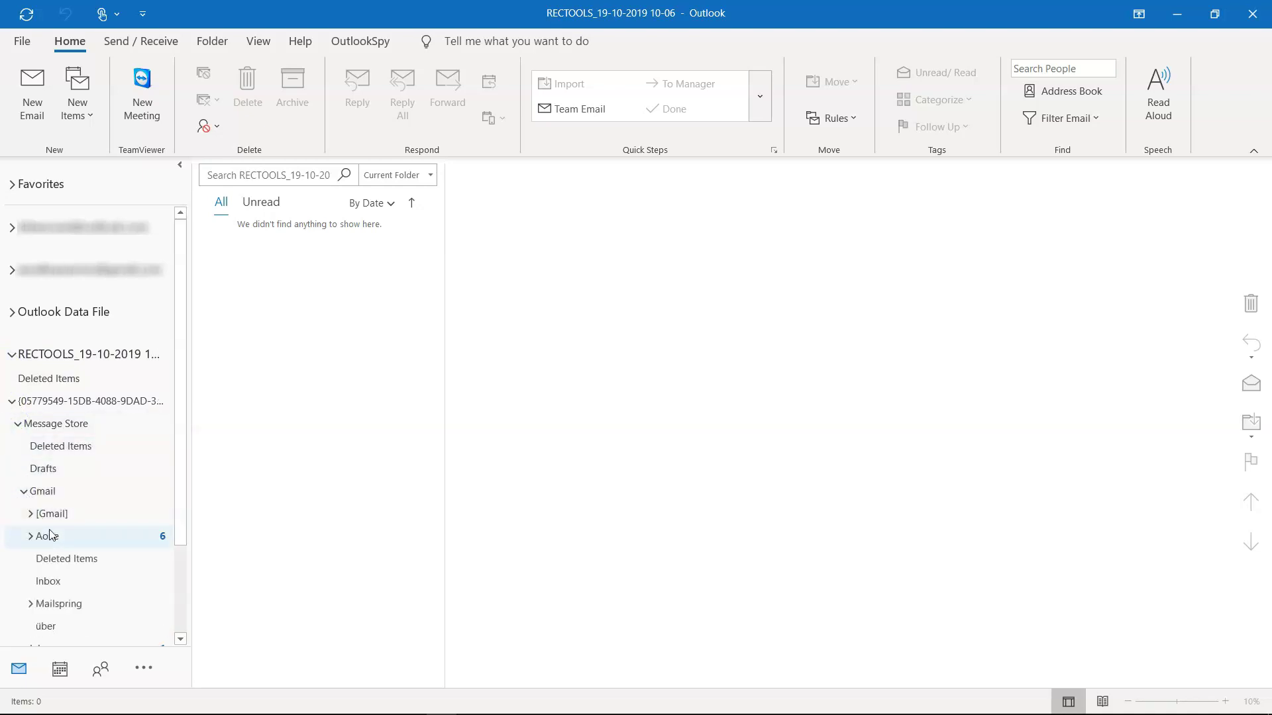
click(57, 583)
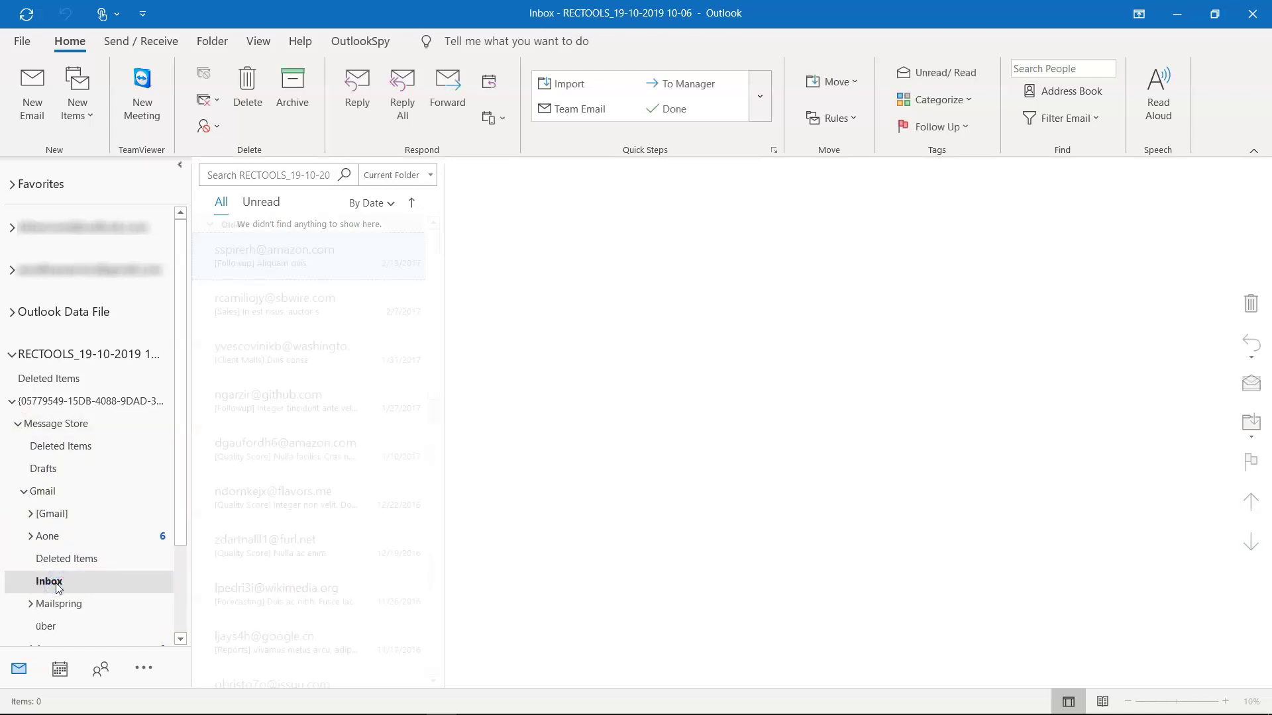